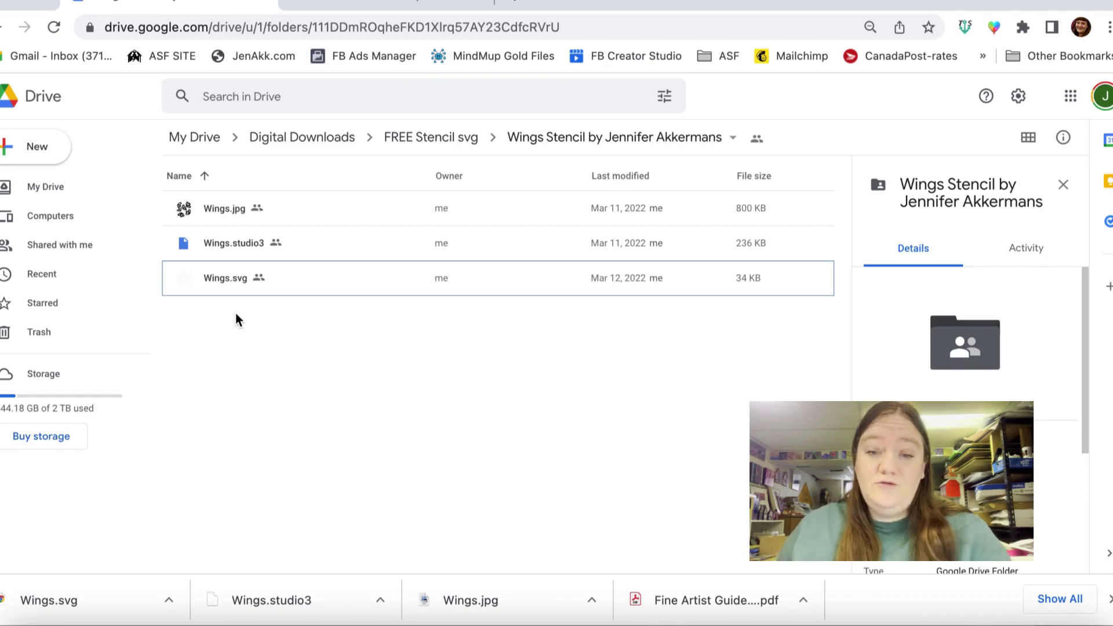
# Step: Download Wings.jpg and Wings.studio3 from Google Drive
pyautogui.rightClick(214, 207)
pyautogui.click(281, 518)
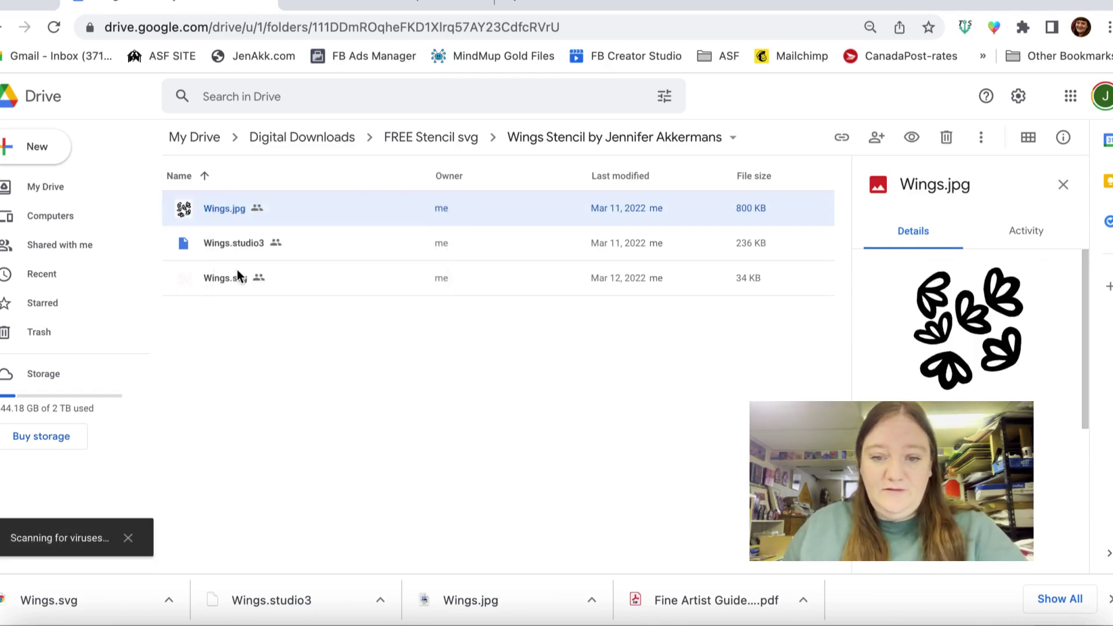
pyautogui.rightClick(228, 248)
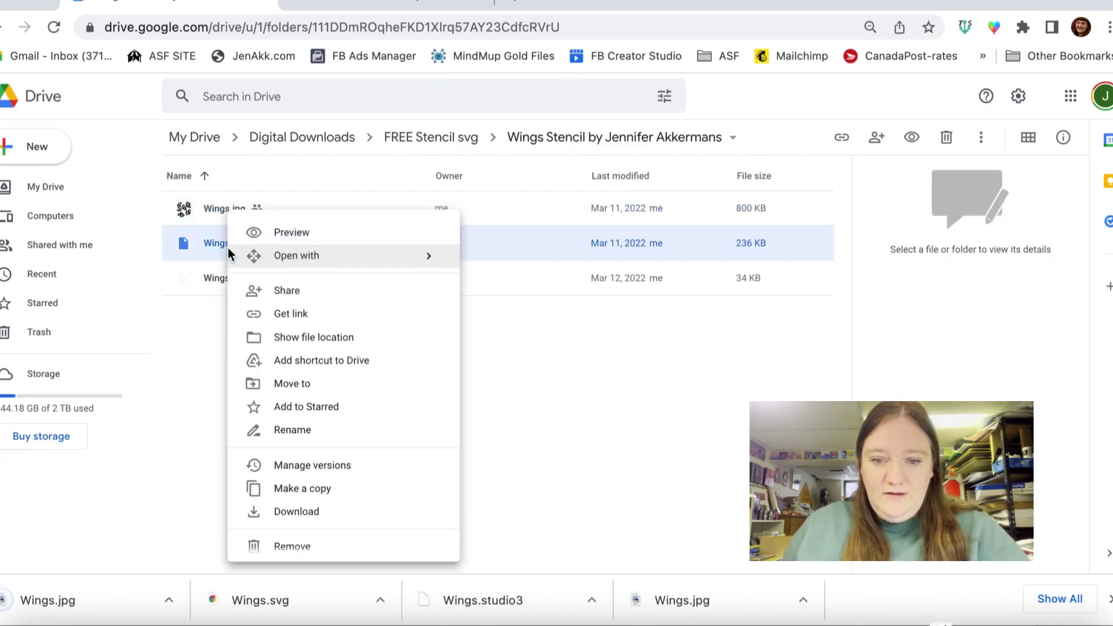
pyautogui.rightClick(218, 242)
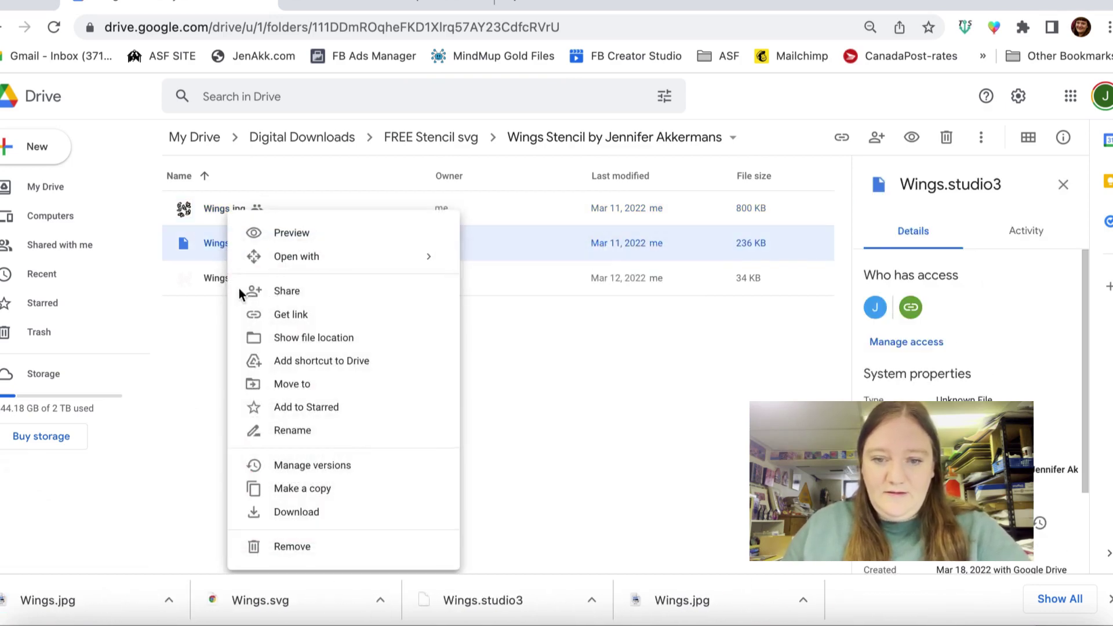
pyautogui.click(214, 288)
pyautogui.click(240, 244)
pyautogui.rightClick(240, 246)
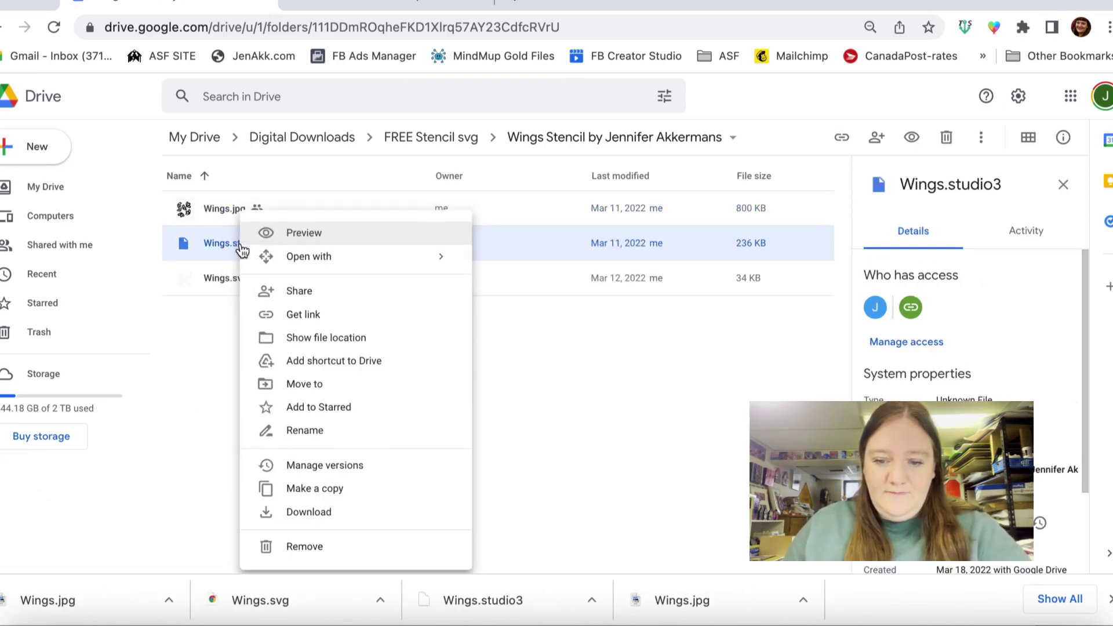
pyautogui.click(336, 518)
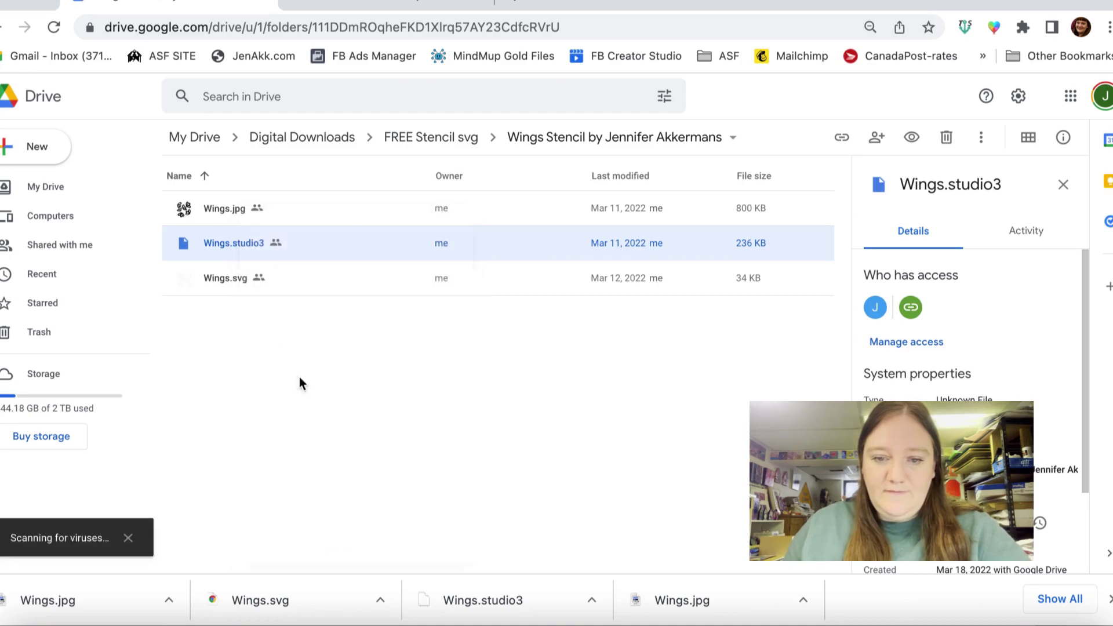
# Step: Download Wings.svg, then check all three Wings files in the Downloads folder
pyautogui.rightClick(230, 272)
pyautogui.click(309, 517)
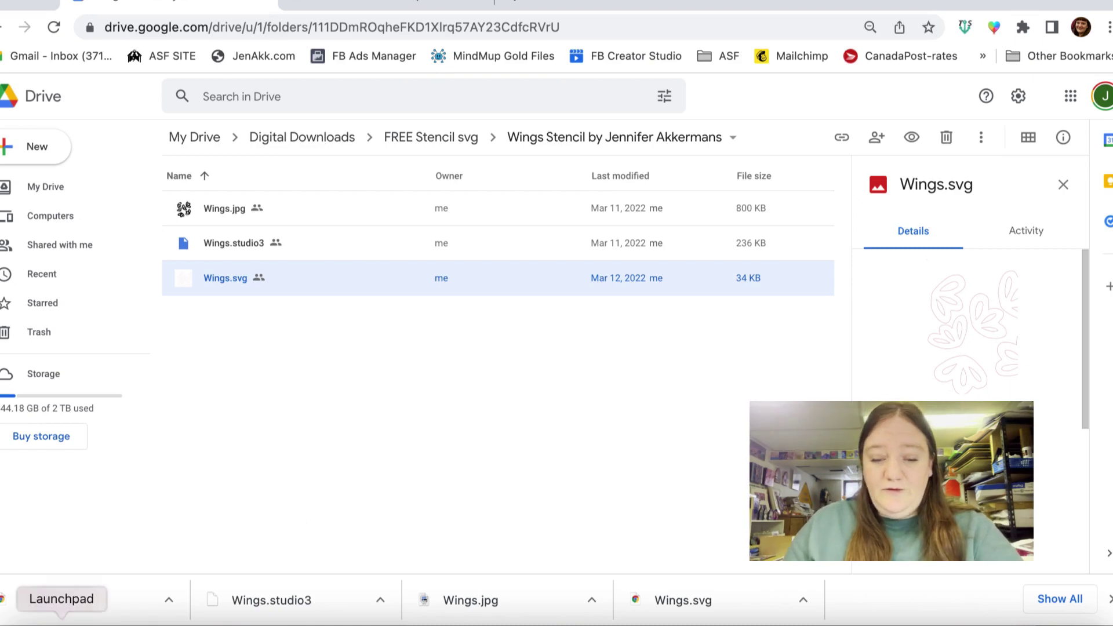
pyautogui.click(25, 619)
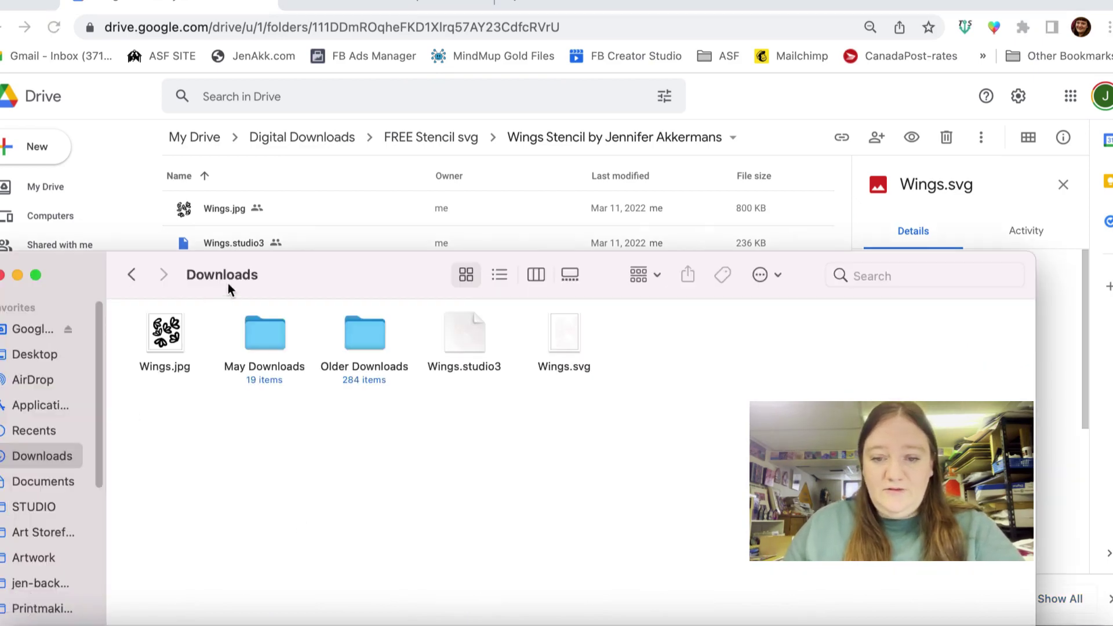
pyautogui.moveTo(228, 283); pyautogui.dragTo(295, 130)
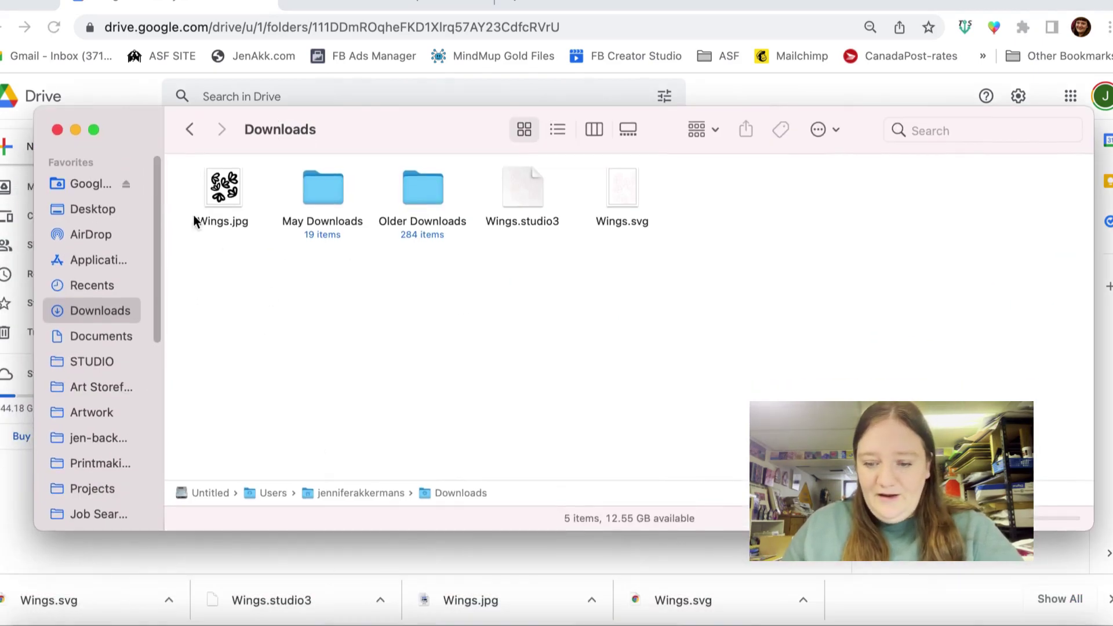
# Step: In Silhouette Studio, bring up the Open dialog from the File menu
pyautogui.click(573, 600)
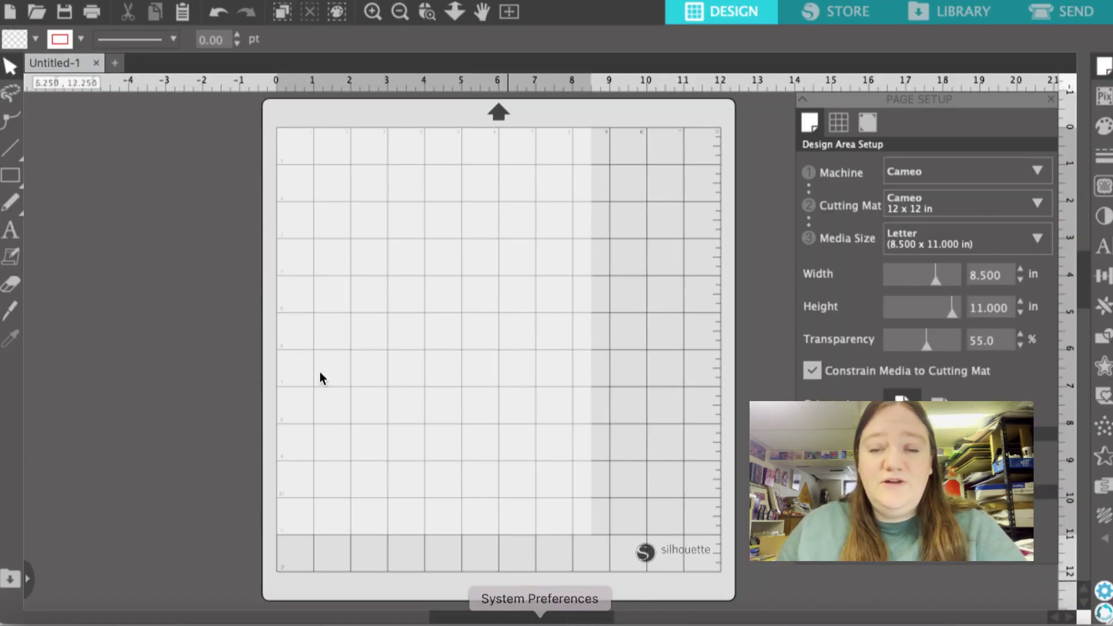
pyautogui.click(145, 1)
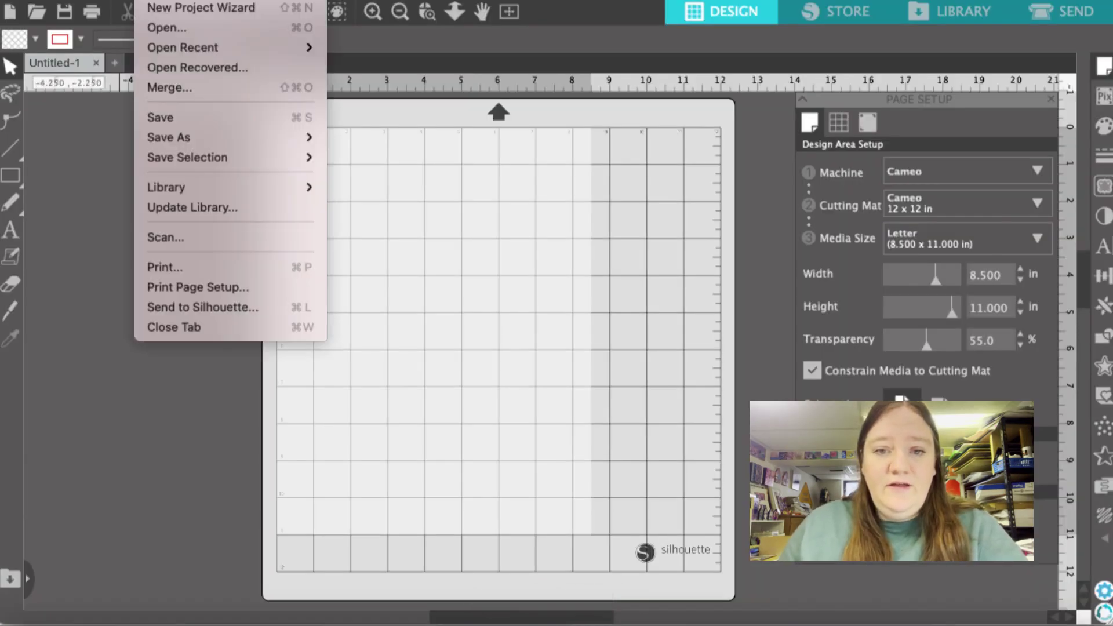
pyautogui.click(170, 30)
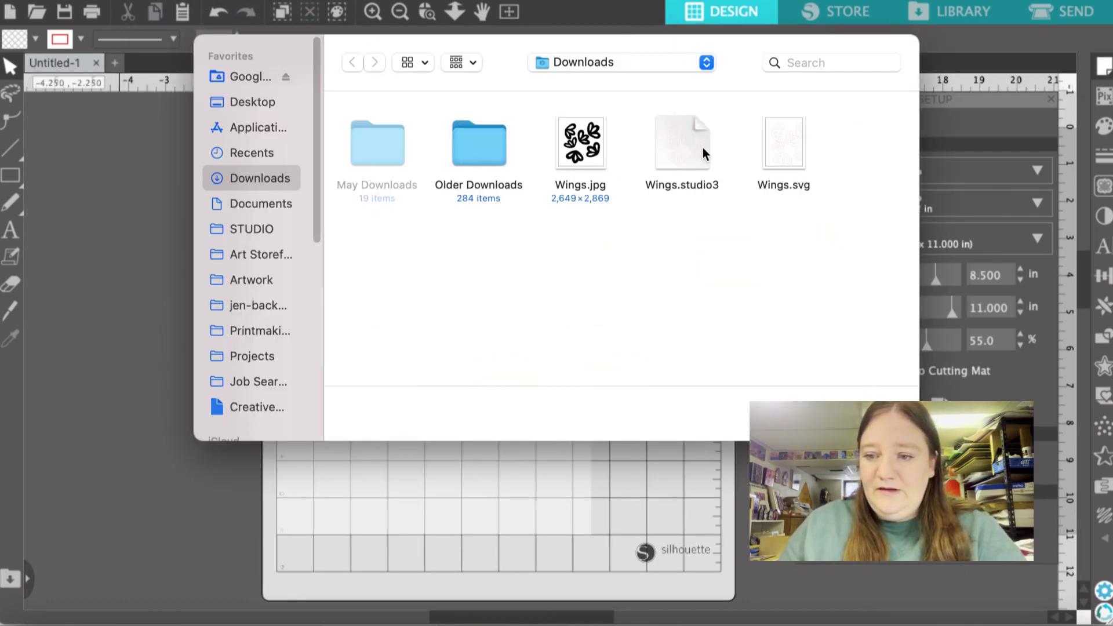
# Step: Open Wings.svg from Downloads as a new design tab on the Cameo mat
pyautogui.doubleClick(791, 137)
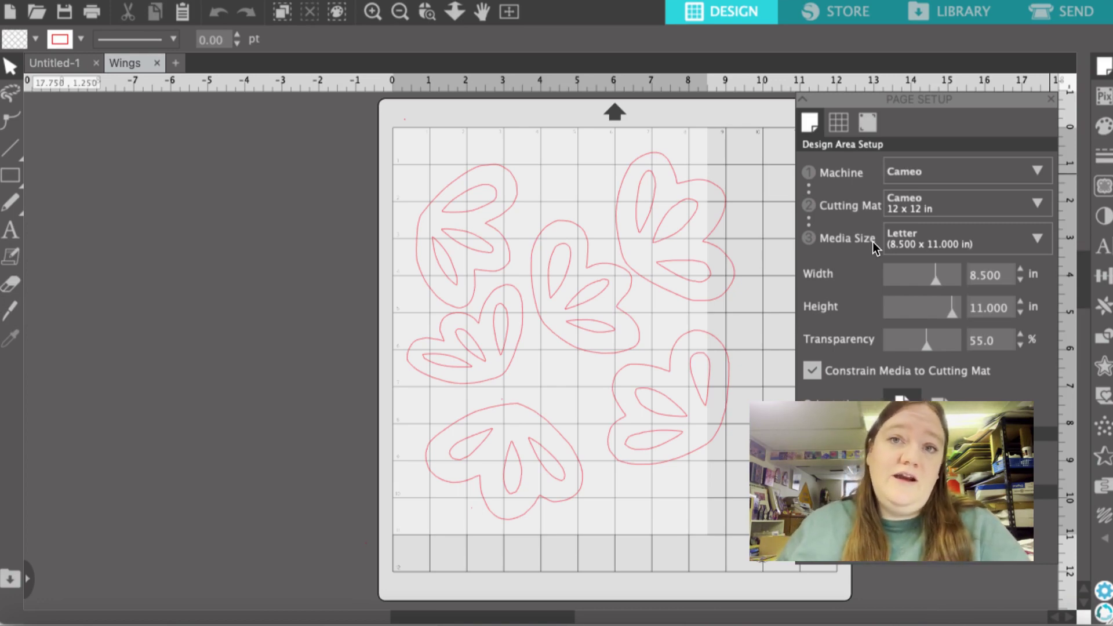
# Step: Keep Letter media size, scale all wings to 8.859 × 10.186 in, and shift them lower
pyautogui.click(908, 240)
pyautogui.click(909, 239)
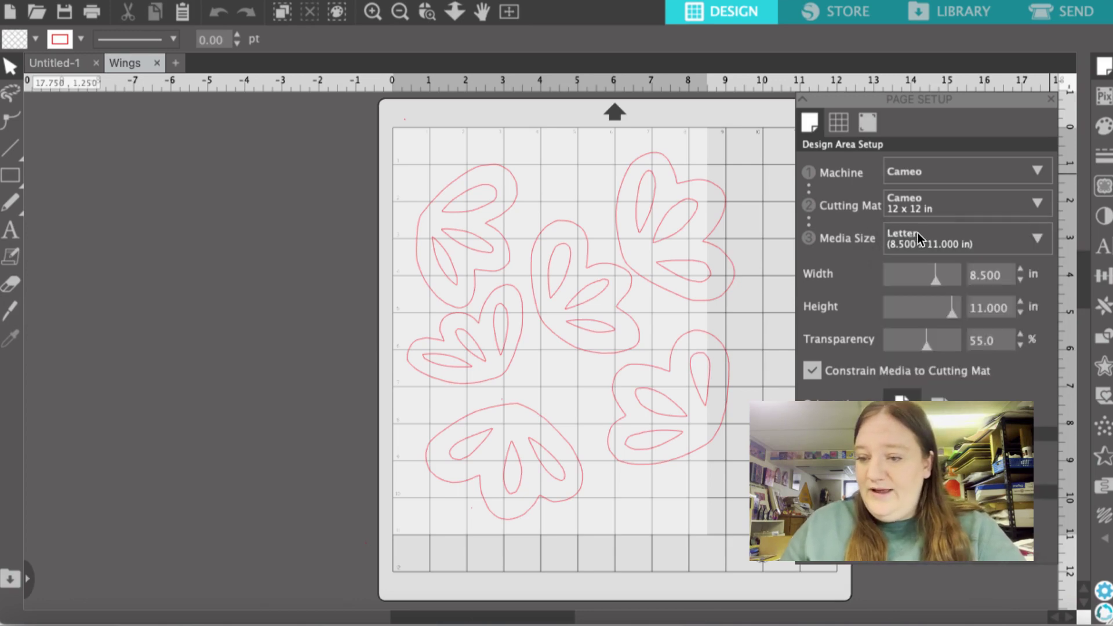
pyautogui.click(653, 153)
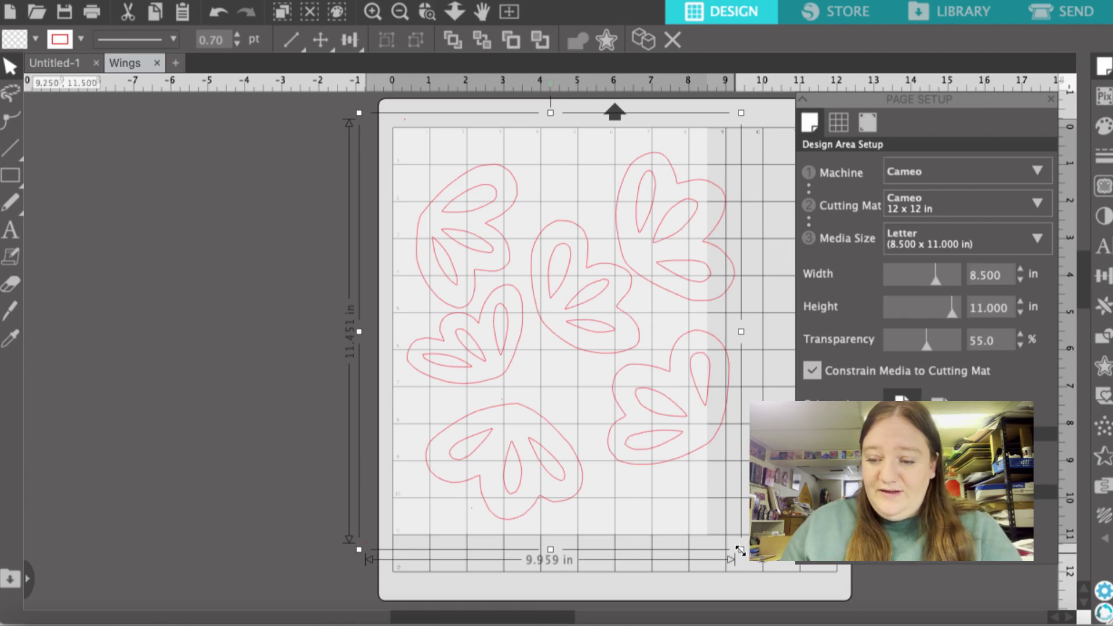
pyautogui.moveTo(741, 550); pyautogui.dragTo(694, 510)
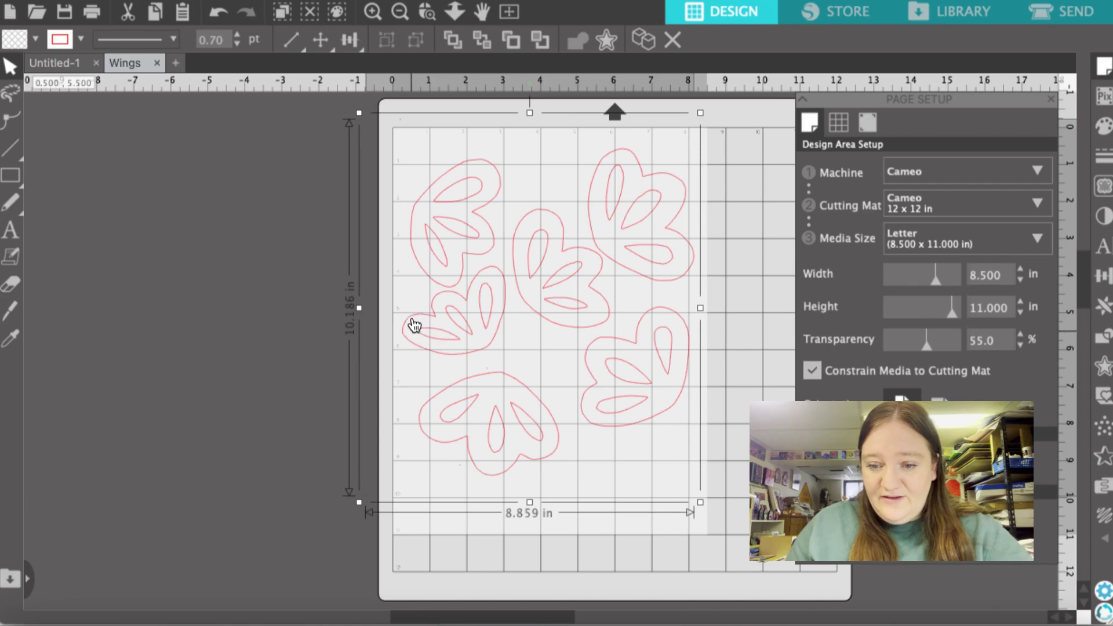
pyautogui.moveTo(413, 324); pyautogui.dragTo(416, 359)
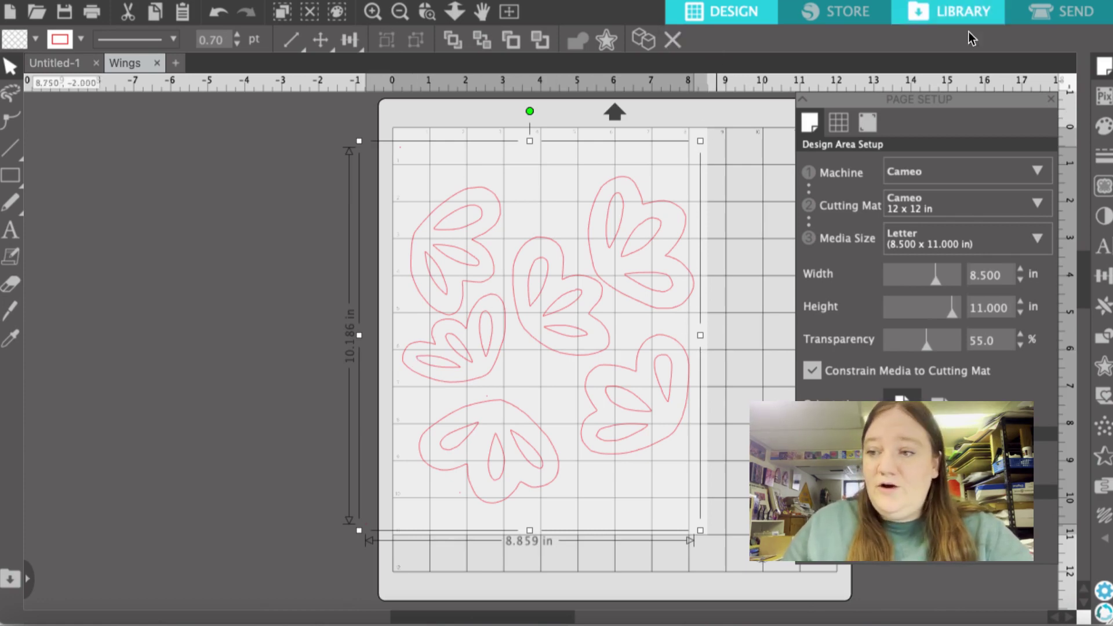
# Step: Switch to the SEND panel to set up the cut job
pyautogui.click(1058, 23)
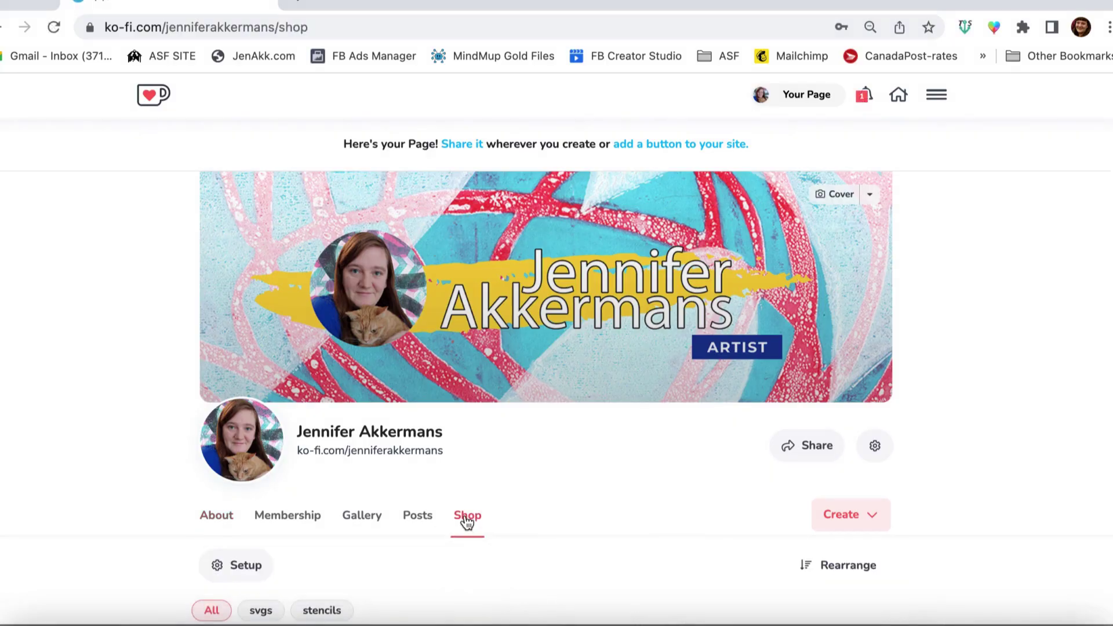
# Step: Scroll down the Ko-fi shop's $3 stencil SVG listings toward the Big Bloom files
pyautogui.scroll(-5, 556, 348)
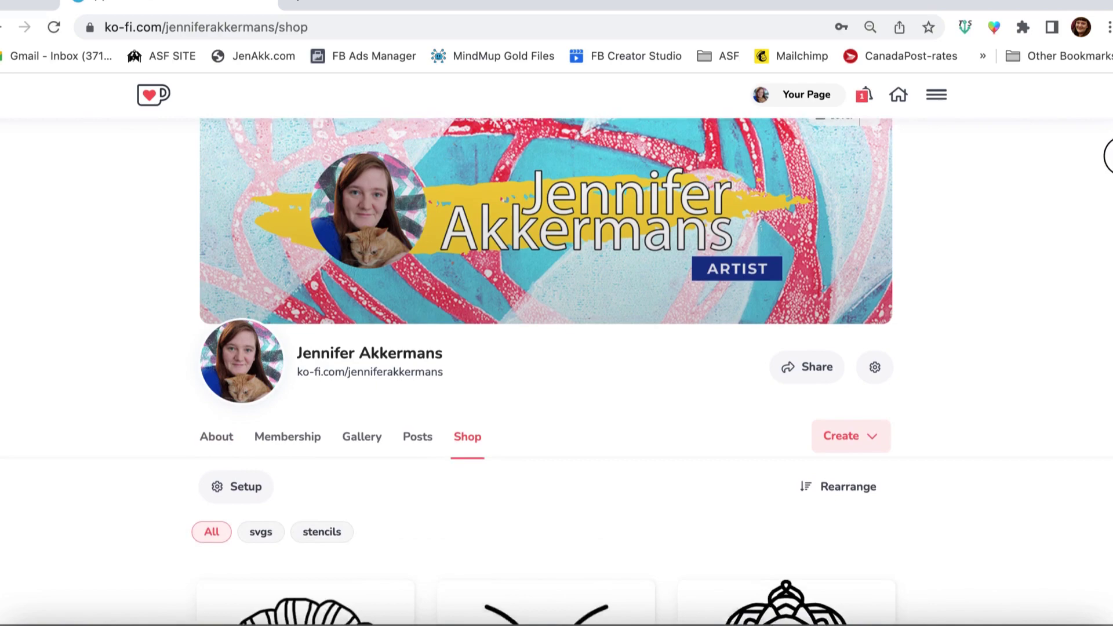
pyautogui.scroll(-8, 556, 348)
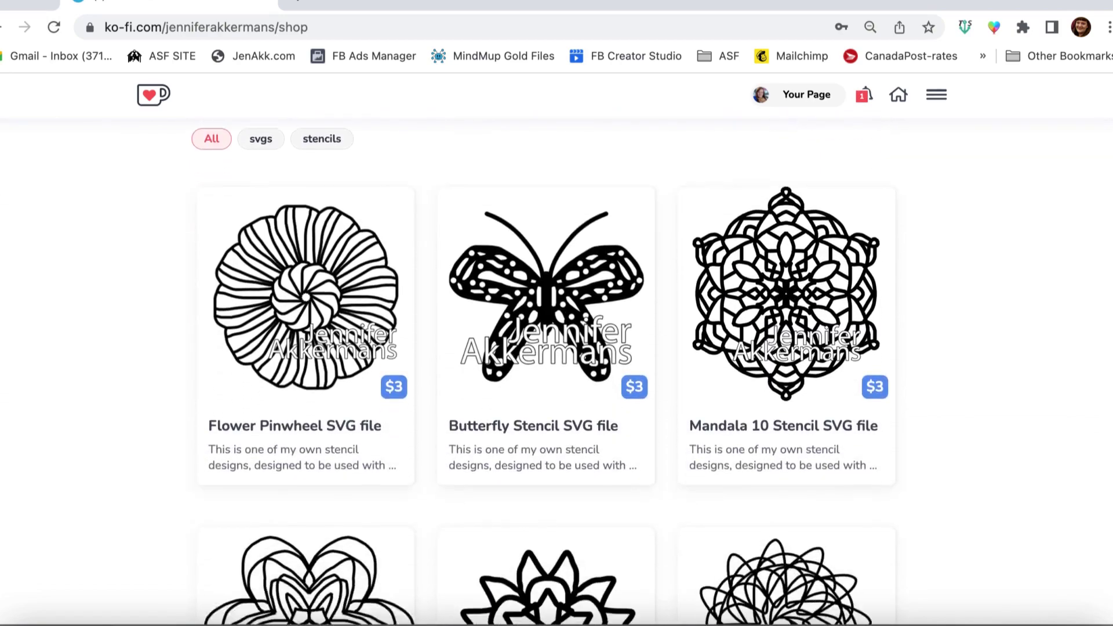
pyautogui.scroll(-6, 557, 348)
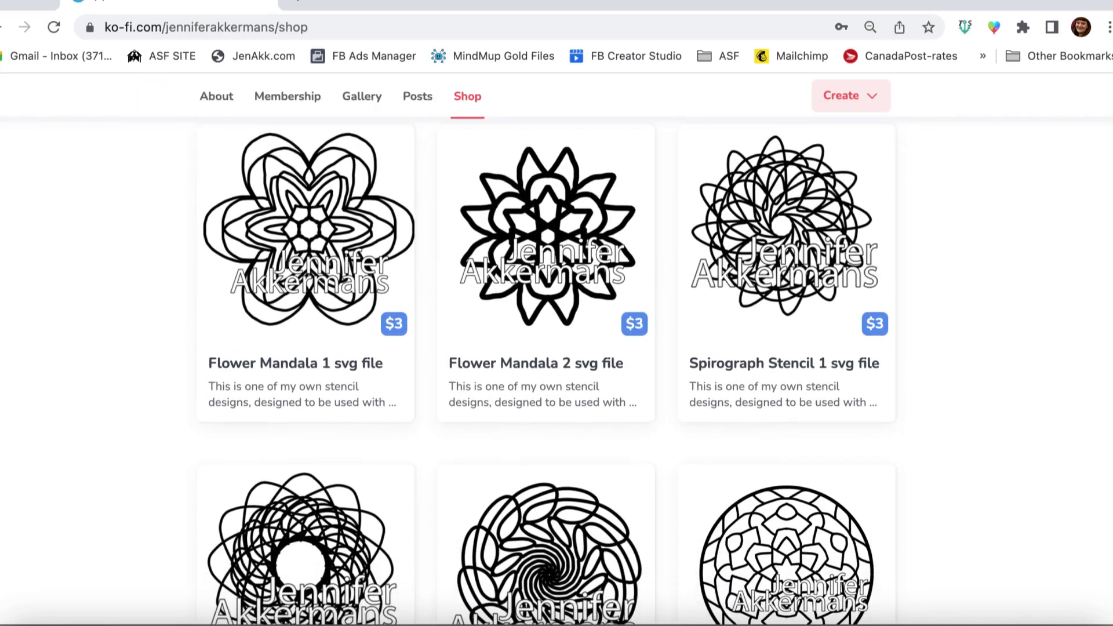
pyautogui.scroll(-6, 556, 348)
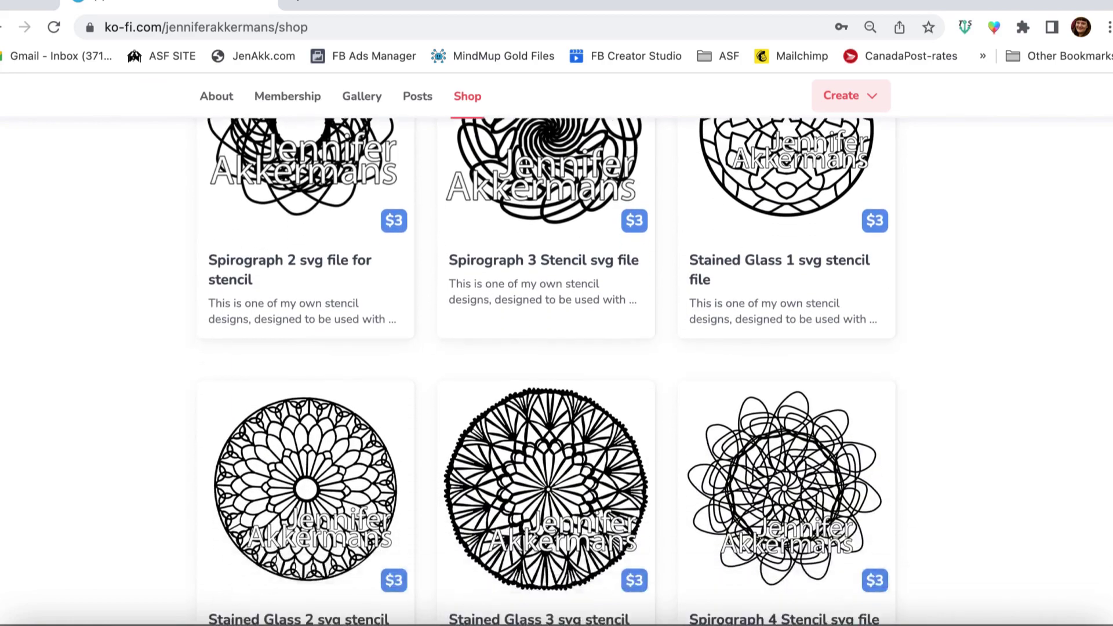
pyautogui.scroll(-8, 1108, 368)
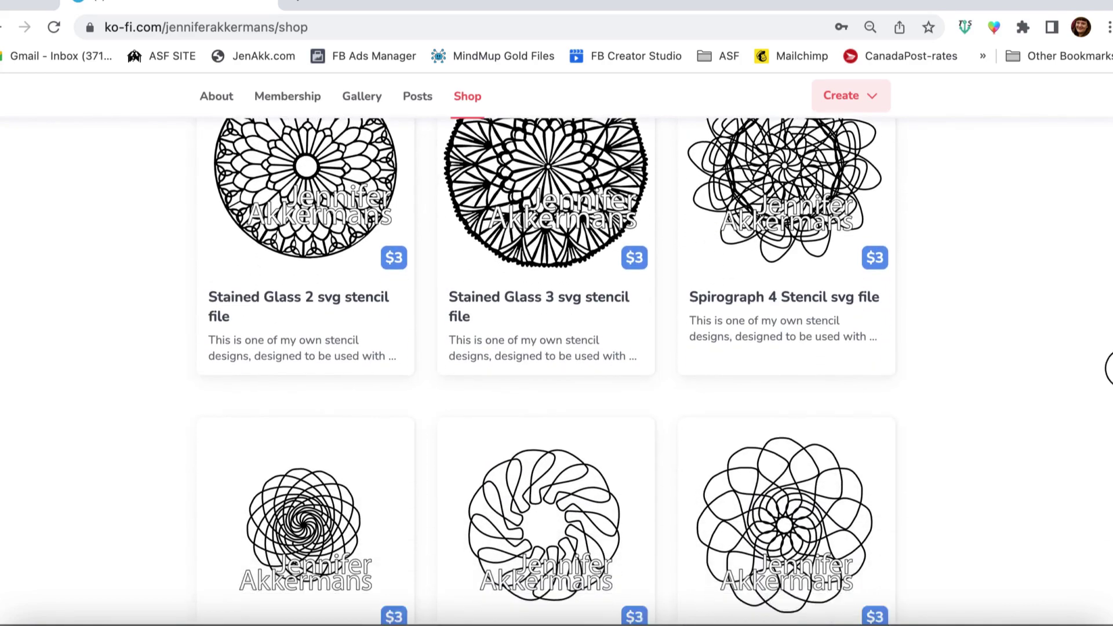
pyautogui.scroll(-7, 556, 347)
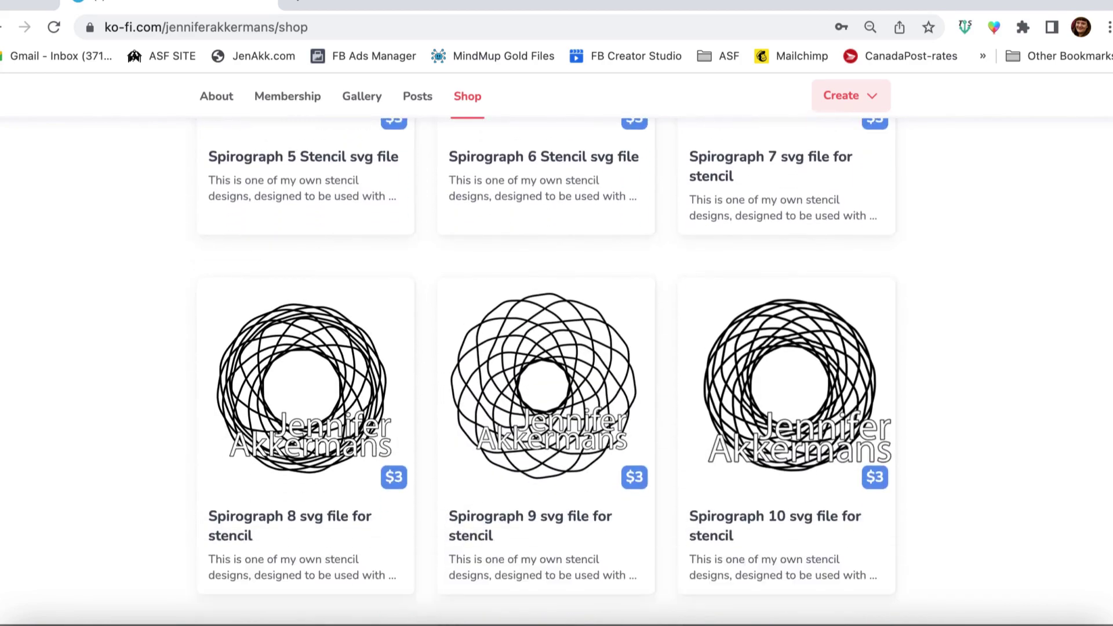
pyautogui.scroll(-4, 556, 348)
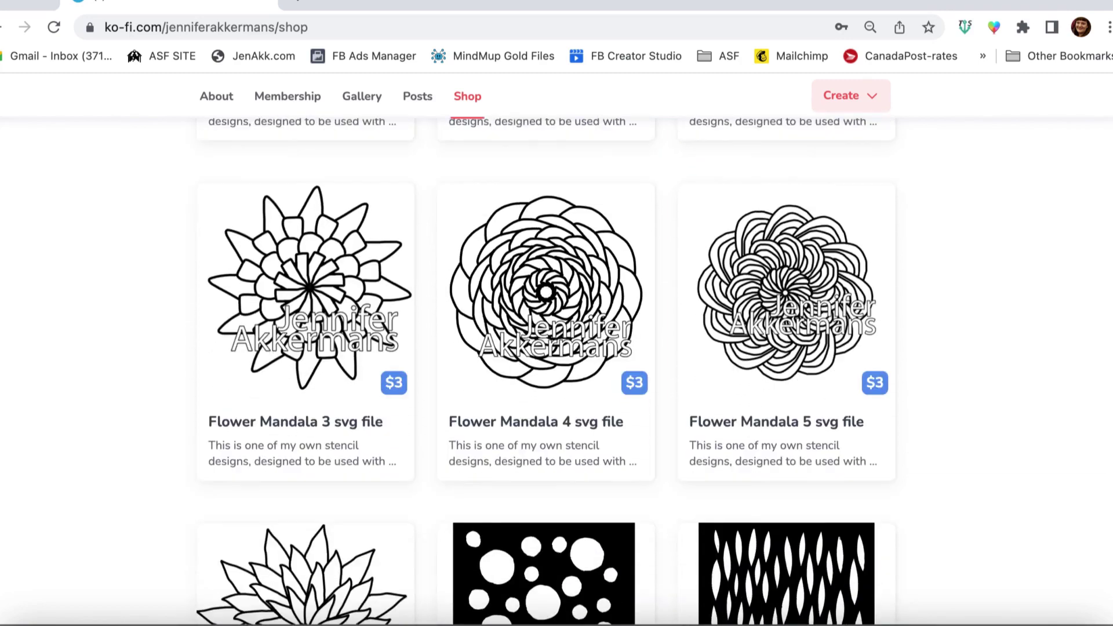
pyautogui.scroll(-4, 556, 348)
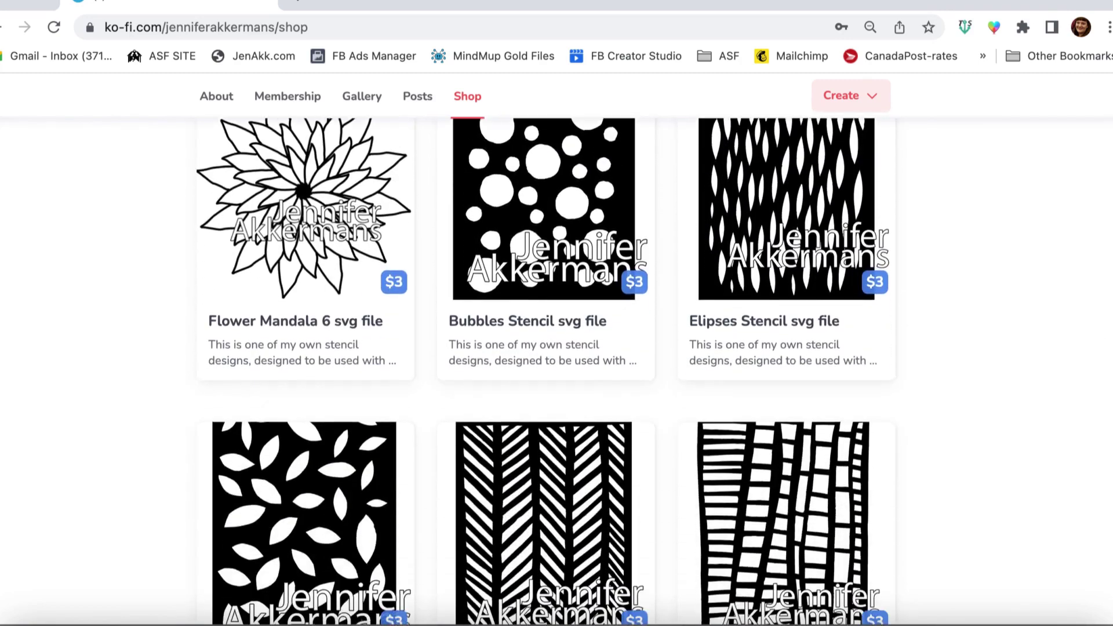